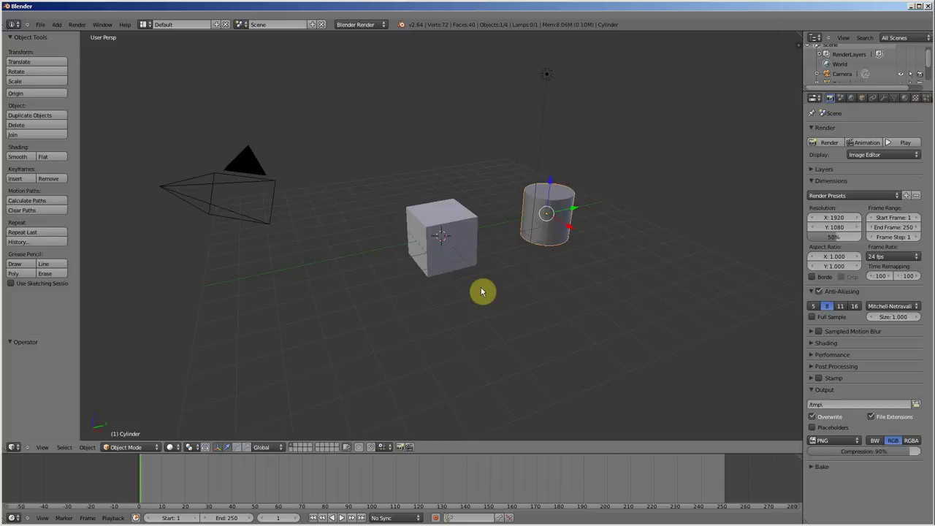
Orbit around the cube and cylinder and select the cube, turning it to face forward.
middle_drag(366, 269, 509, 271)
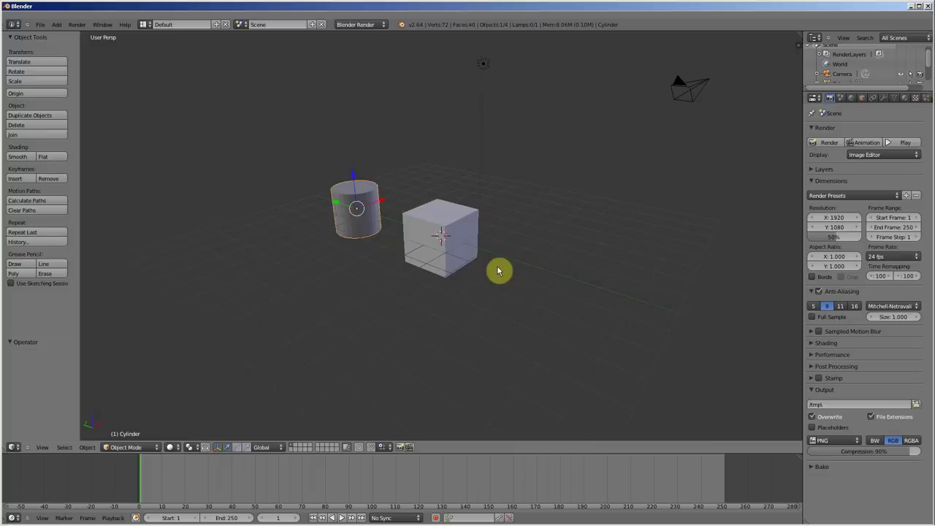
middle_drag(555, 271, 445, 226)
right_click(445, 225)
middle_drag(580, 242, 482, 236)
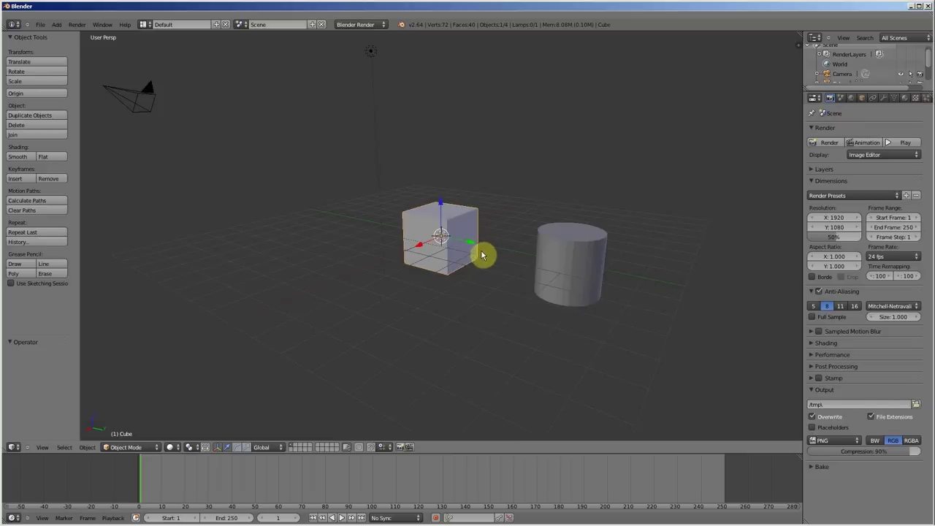
middle_drag(428, 241, 447, 237)
Select the cylinder and bring up the Add > Mesh primitives list.
right_click(561, 218)
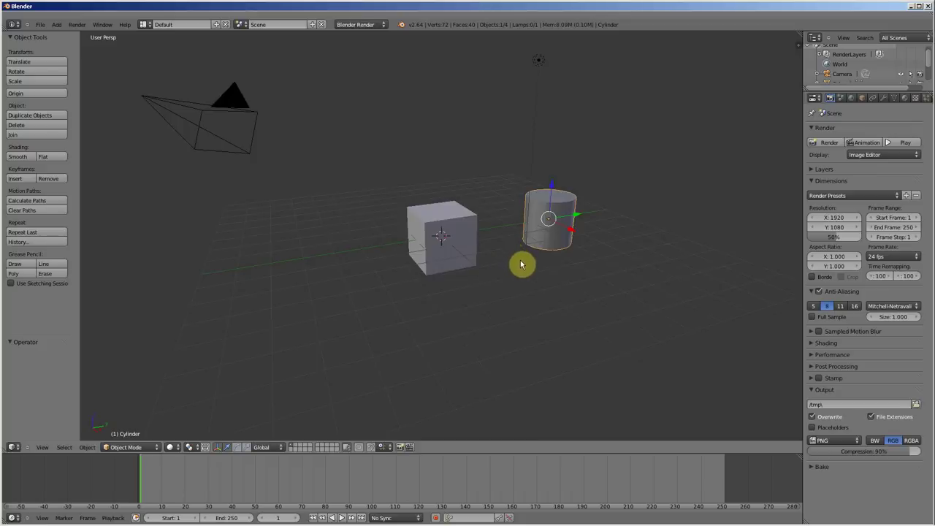
key(shift+a)
mouse_move(509, 256)
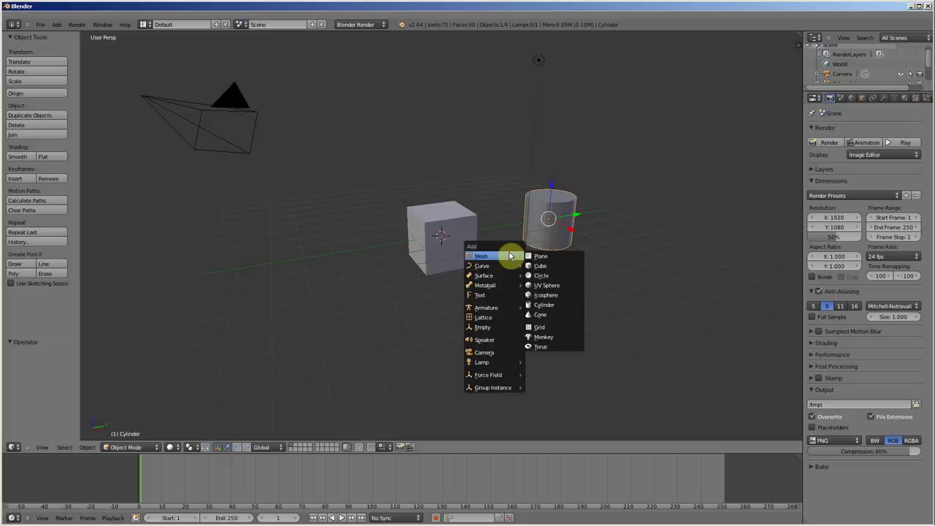
Add a Monkey mesh and move it in front of the cube, viewing it from the front.
click(543, 340)
key(g)
key(x)
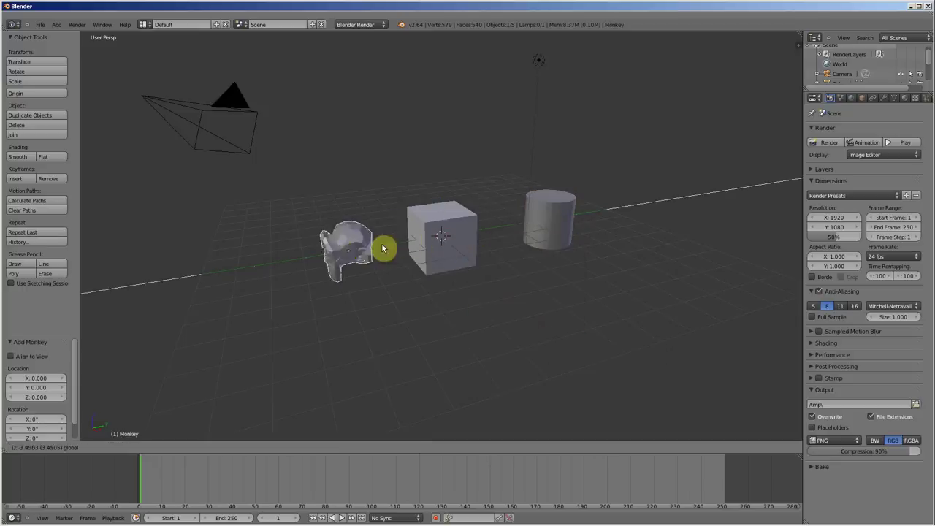
click(383, 248)
middle_drag(351, 298, 444, 298)
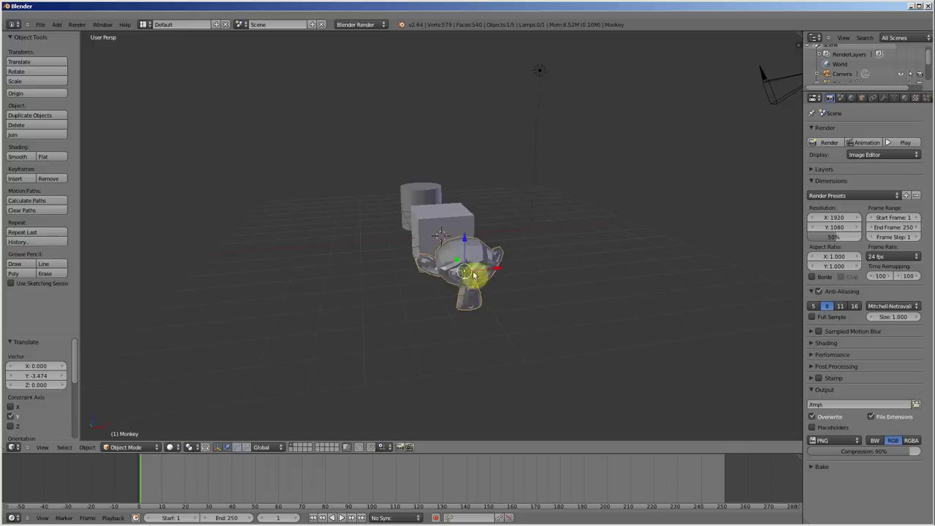
scroll(469, 244, up, 3)
middle_drag(470, 244, 543, 273)
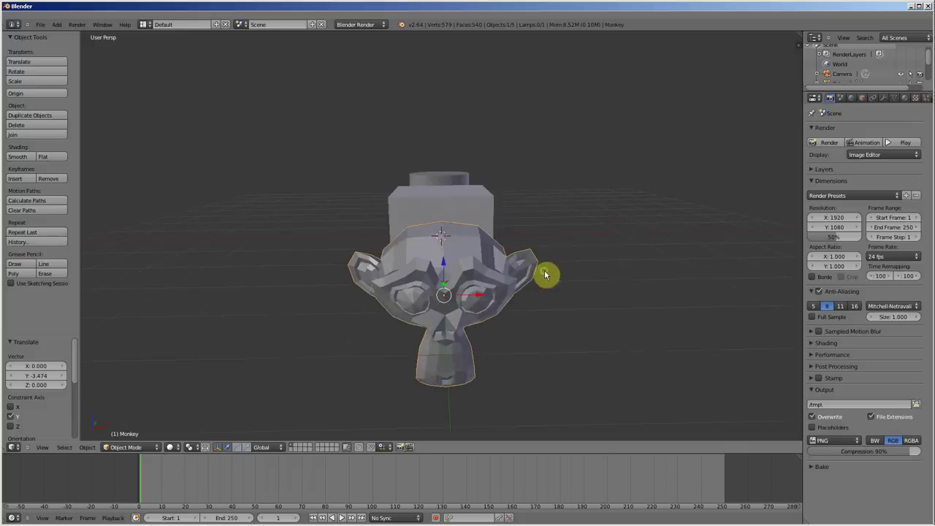
Try a Subdivision Surface modifier at view level 4 on the monkey, then remove it.
click(883, 98)
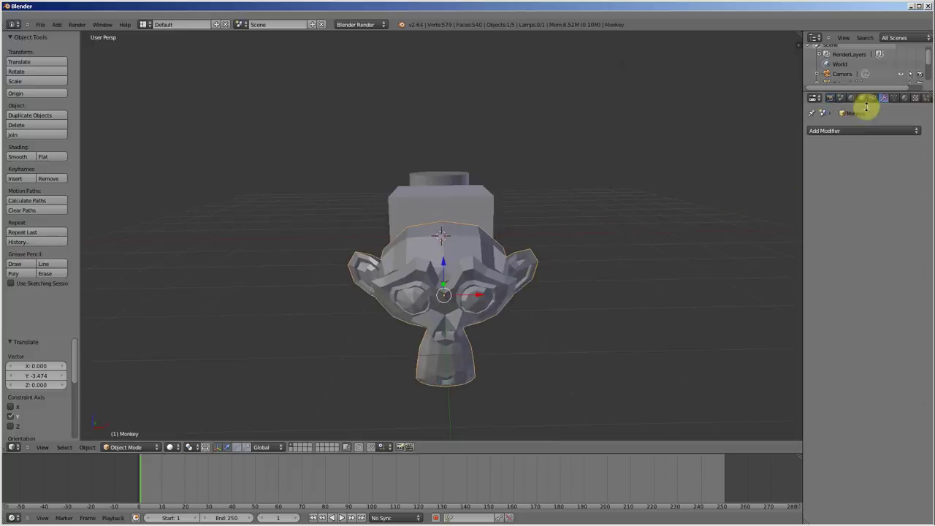
click(847, 132)
click(699, 290)
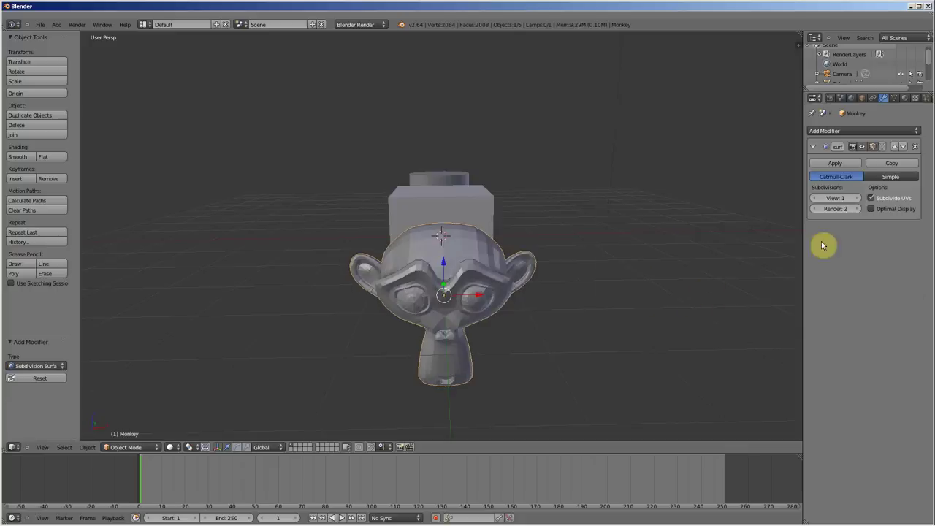
click(853, 201)
click(852, 201)
click(852, 201)
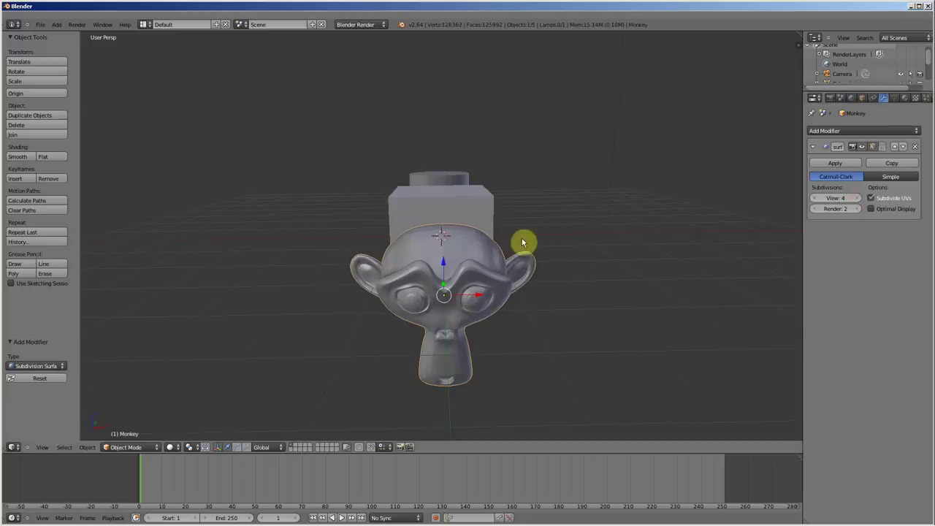
click(914, 146)
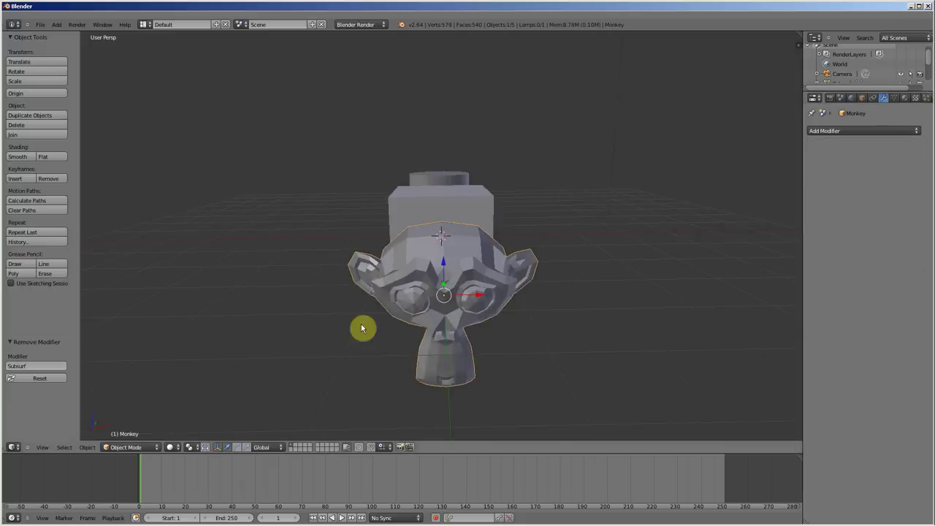
Give the monkey a new material with a green diffuse colour.
click(905, 98)
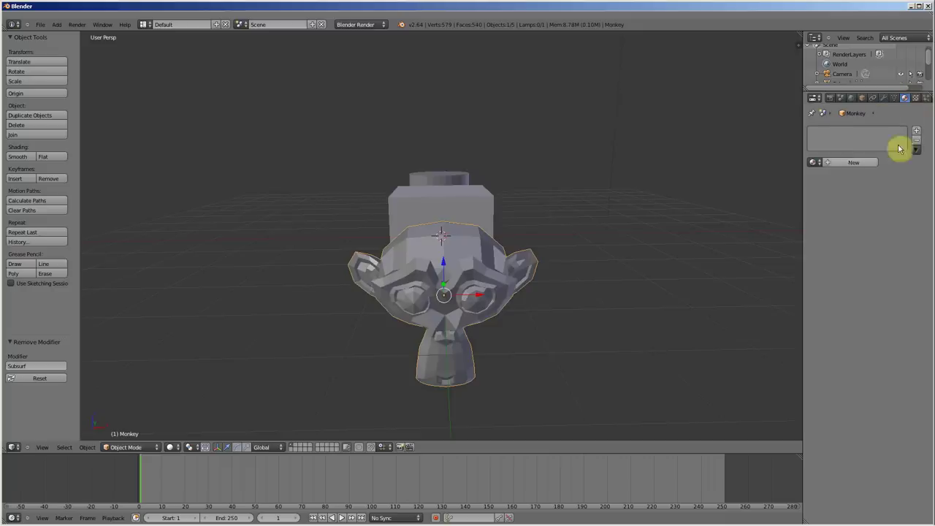
click(853, 162)
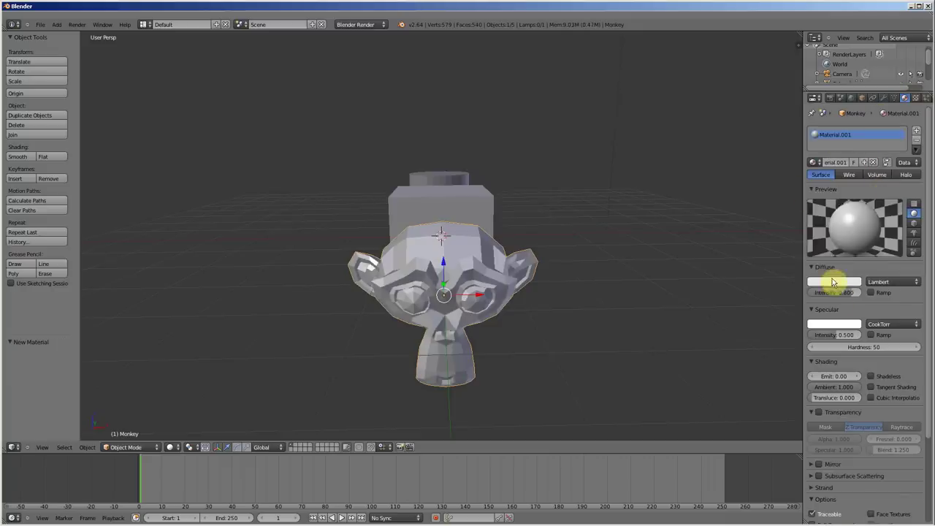
click(834, 281)
drag(824, 218, 767, 165)
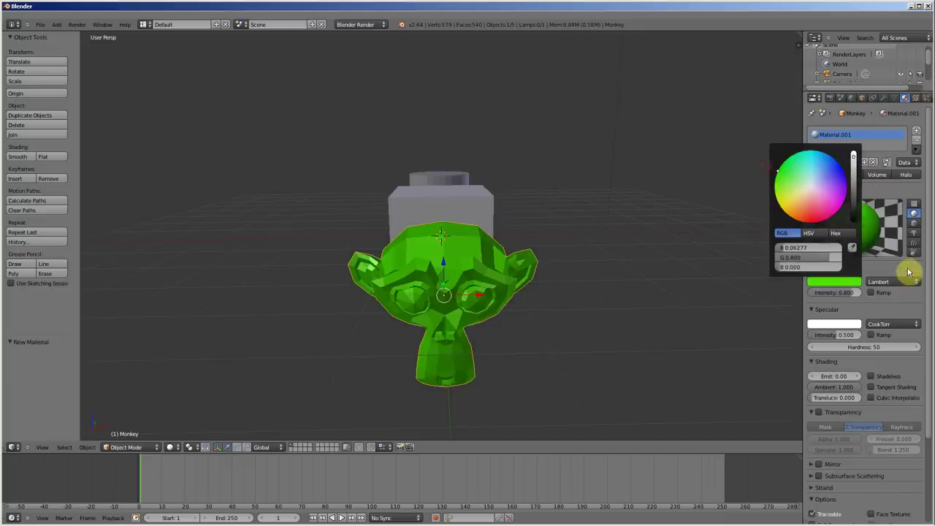
Add a Subdivision Surface modifier at view level 3 and enter Edit Mode to inspect it.
click(883, 98)
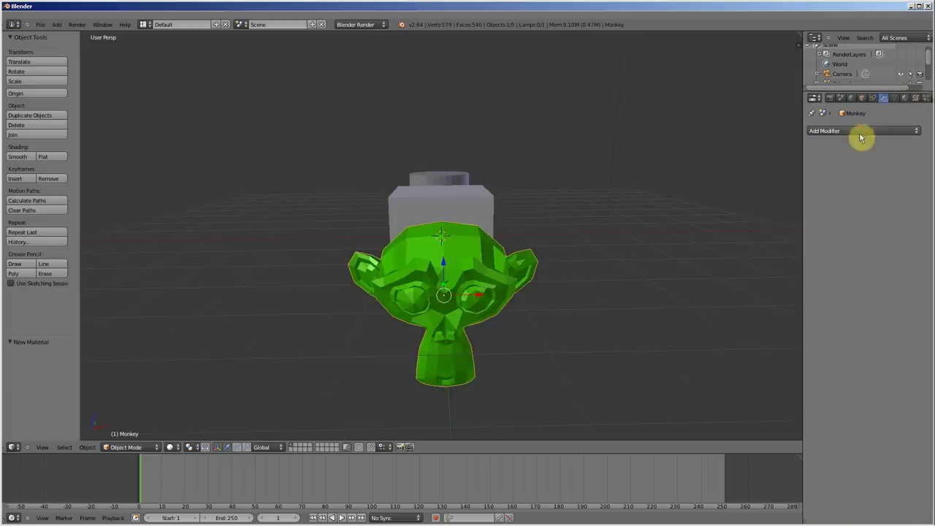
click(860, 131)
click(705, 291)
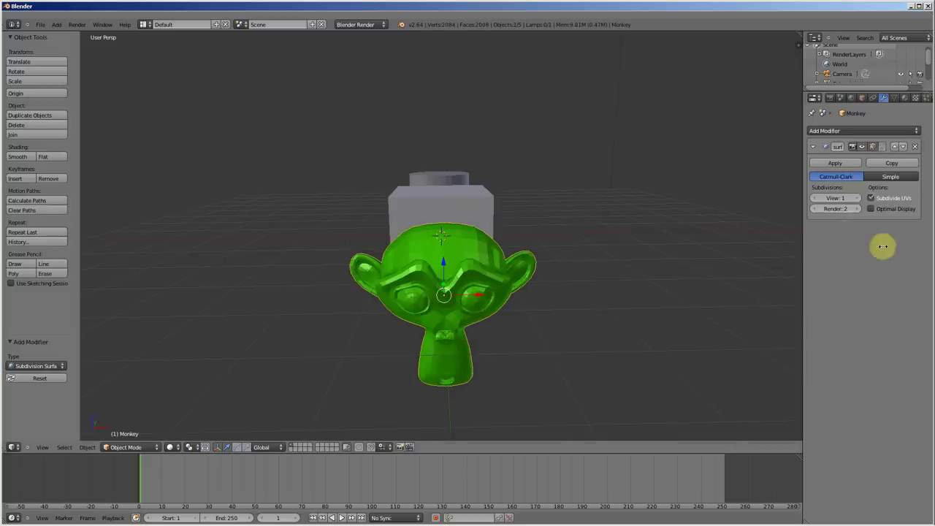
click(856, 198)
click(857, 198)
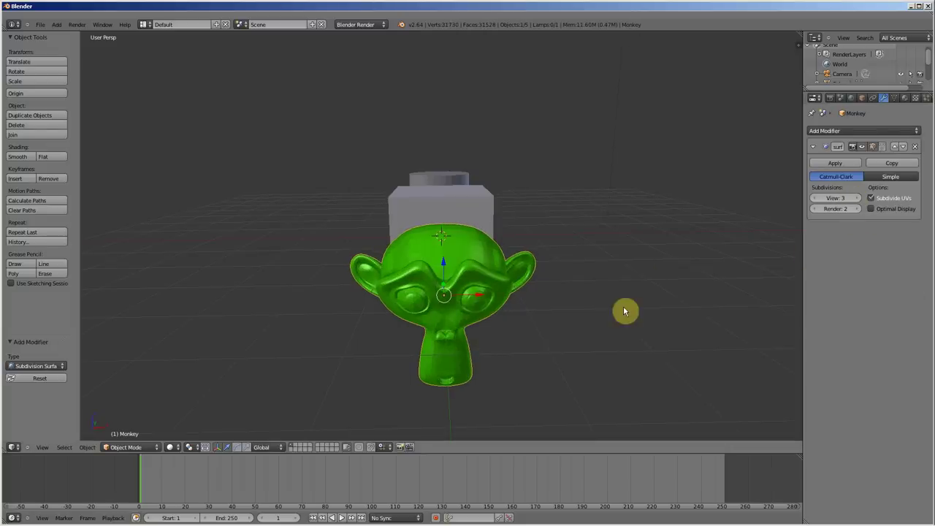
key(Tab)
key(Tab)
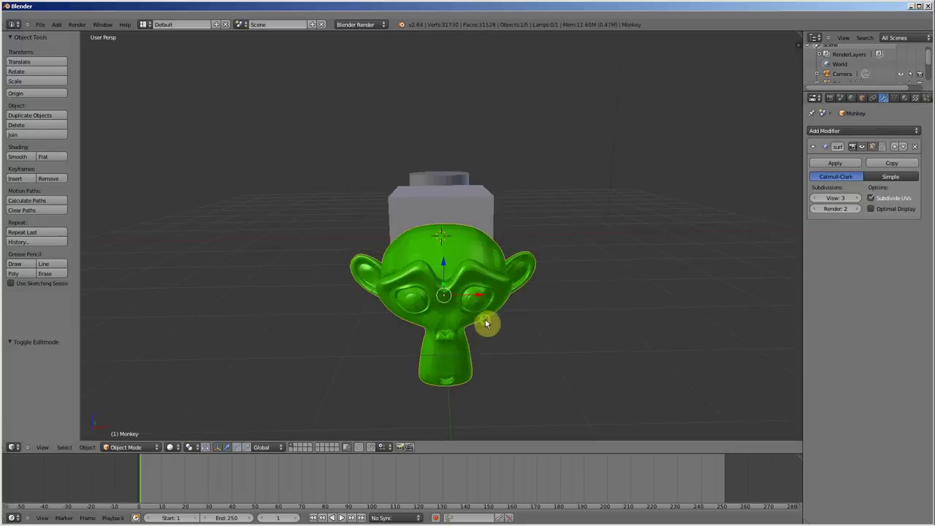
mouse_move(487, 323)
middle_down()
mouse_move(580, 309)
mouse_move(501, 319)
middle_up()
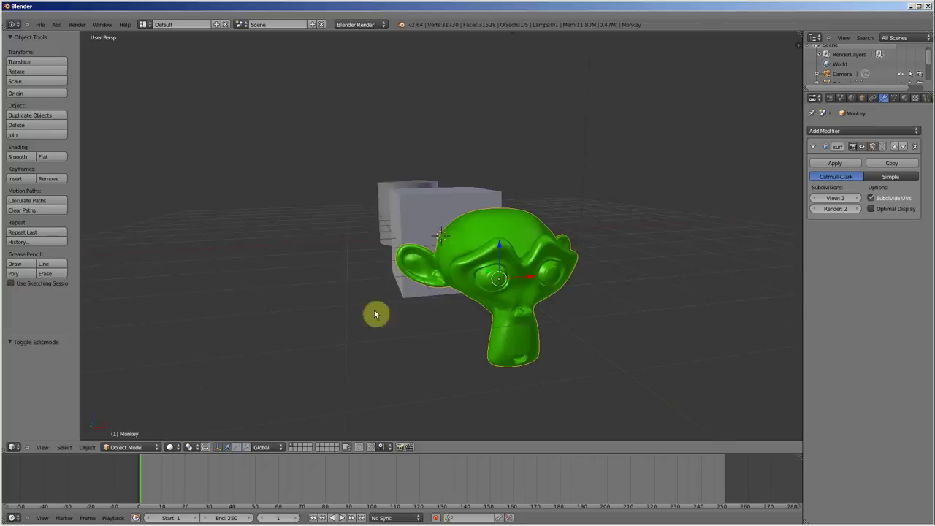
middle_drag(480, 224, 483, 236)
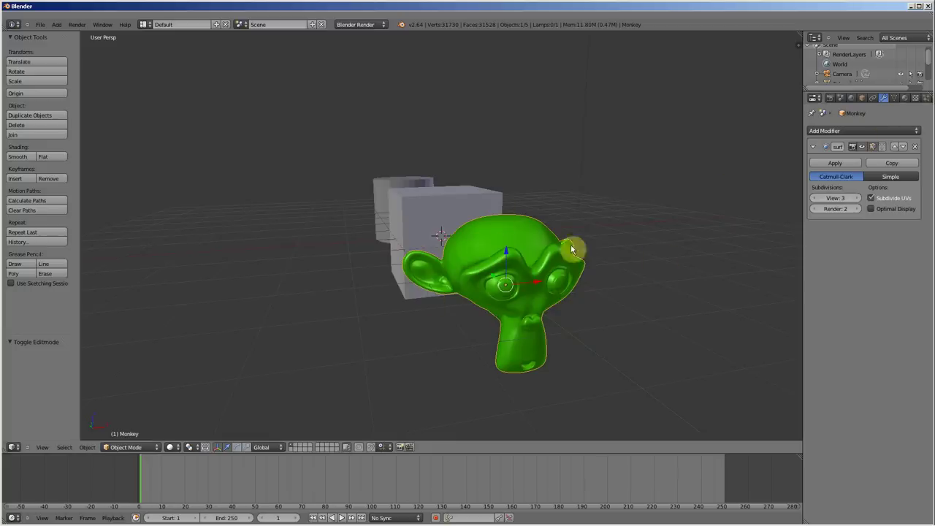
View the smoothed monkey's underlying mesh in Edit Mode, then return to Object Mode and zoom out.
key(Tab)
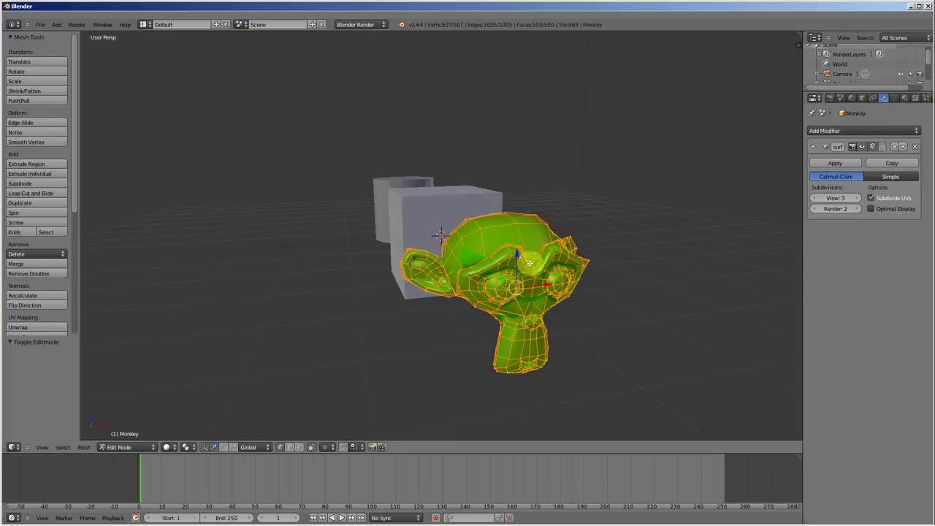
middle_drag(514, 227, 422, 236)
key(Tab)
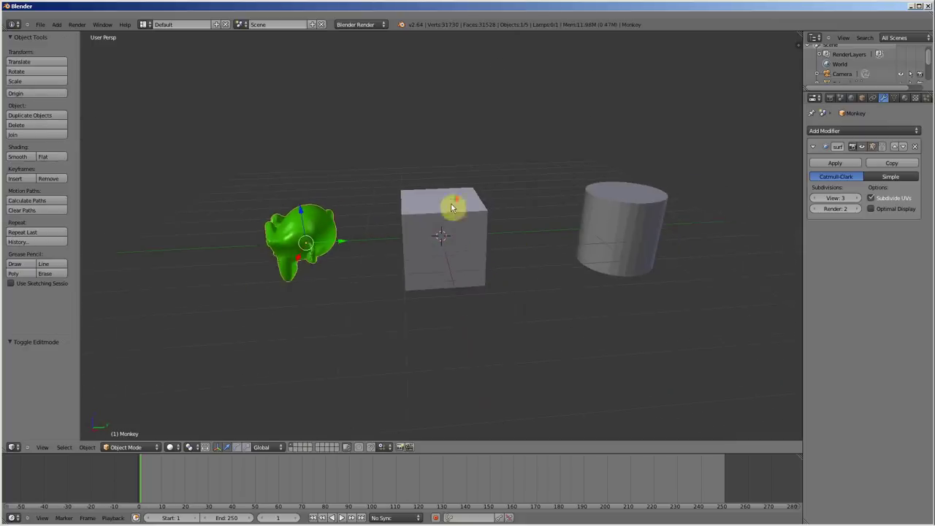
scroll(461, 217, down, 2)
Add an Icosphere and place it 2.254 along Y, right of the cube.
key(shift+a)
mouse_move(469, 229)
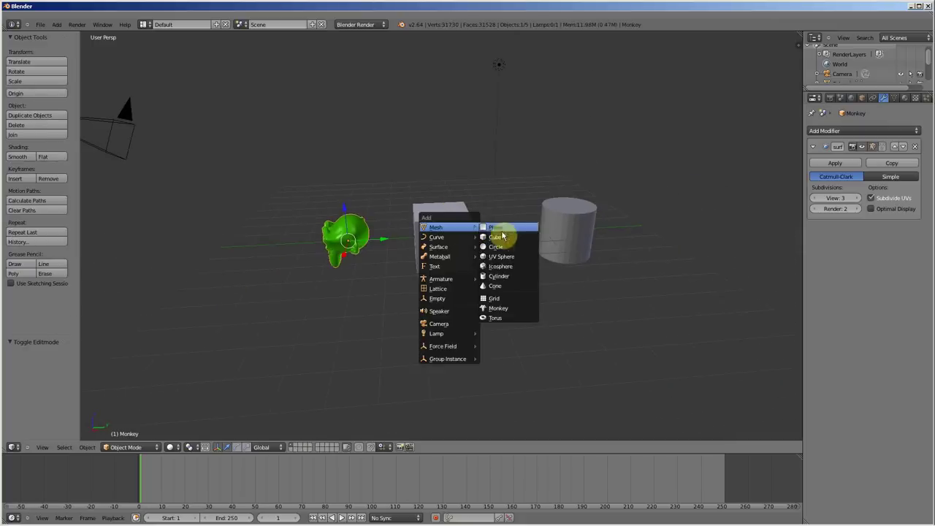
click(501, 267)
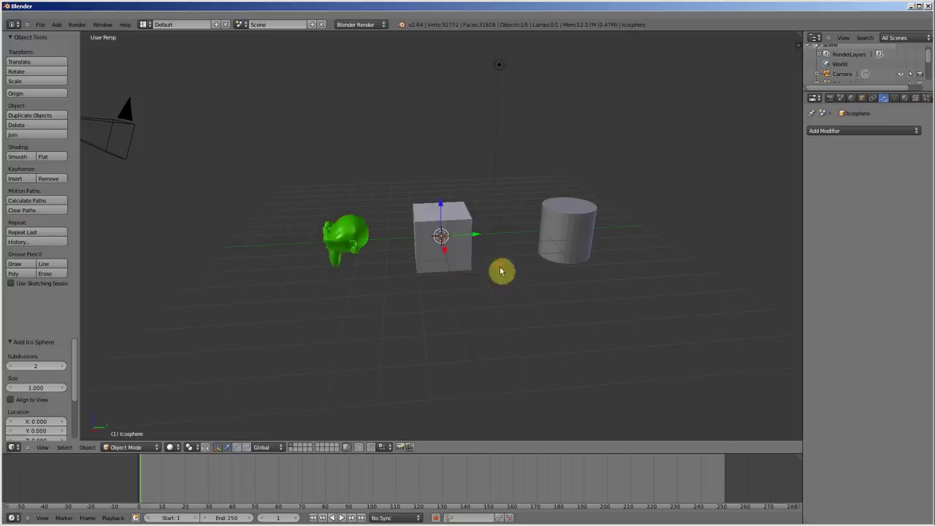
click(527, 239)
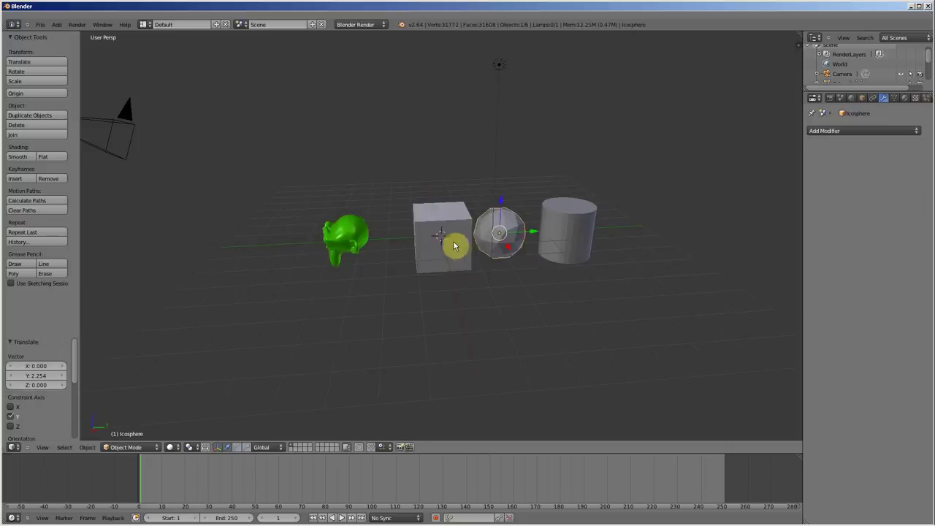
Add a Cone and move it 3.727 along X in front of the cube.
key(shift+a)
mouse_move(465, 252)
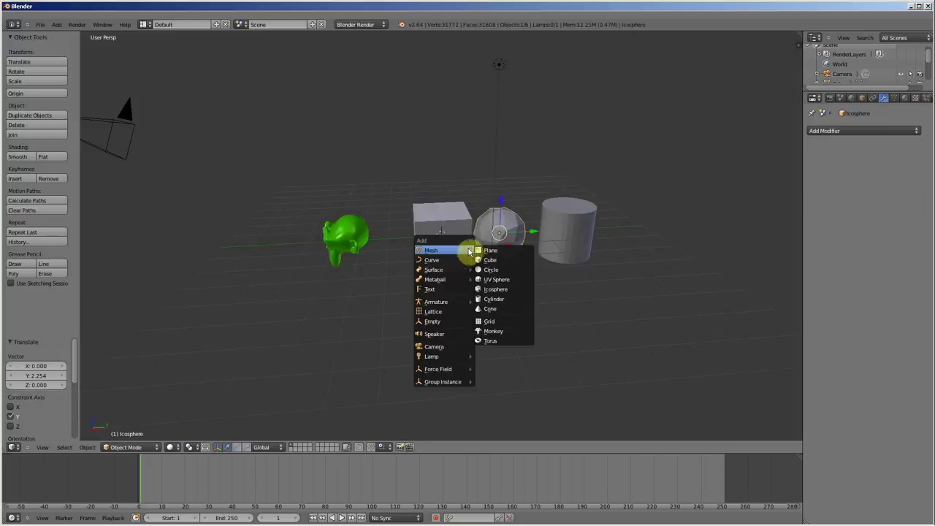
click(491, 308)
key(g)
key(x)
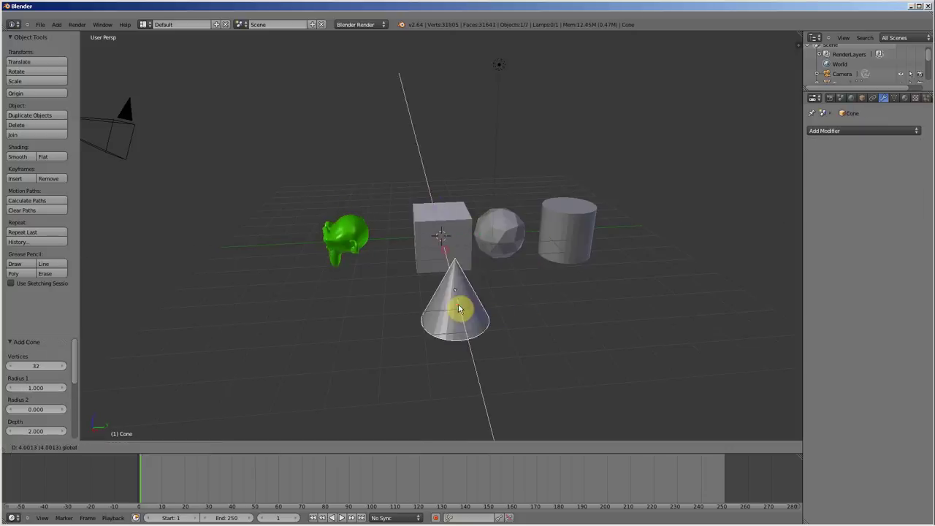
click(472, 307)
middle_drag(475, 305, 528, 299)
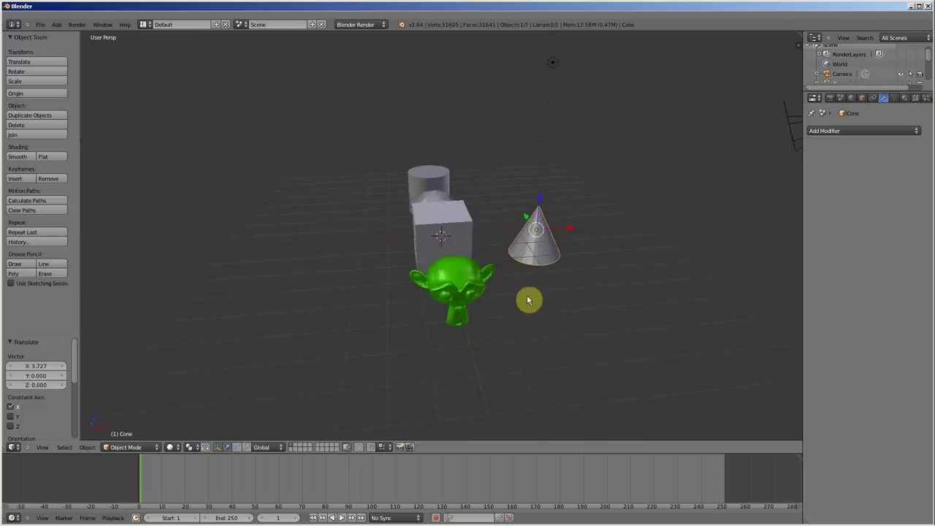
Add a Torus and slide it -4.391 along X beside the other objects.
key(shift+a)
mouse_move(527, 295)
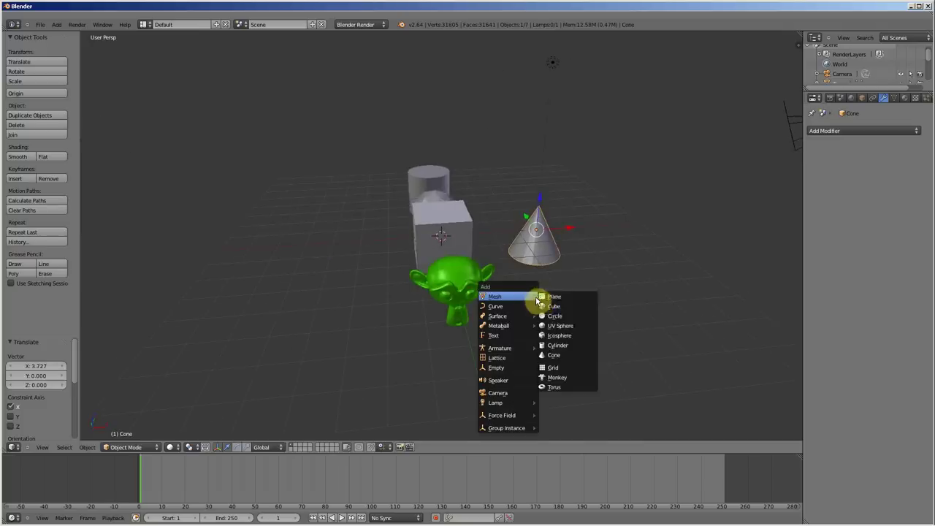
click(563, 391)
key(g)
key(x)
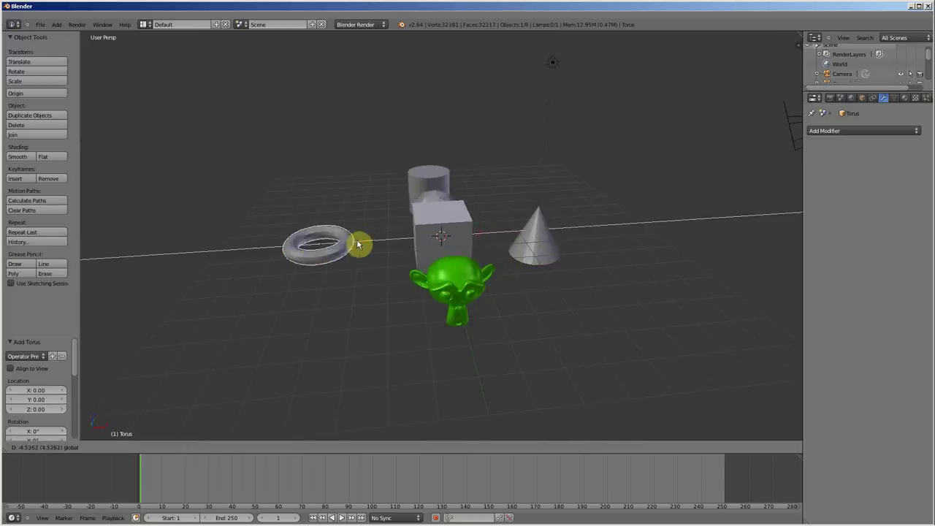
click(361, 245)
scroll(303, 240, up, 4)
mouse_move(303, 240)
middle_down()
mouse_move(350, 246)
mouse_move(305, 230)
middle_up()
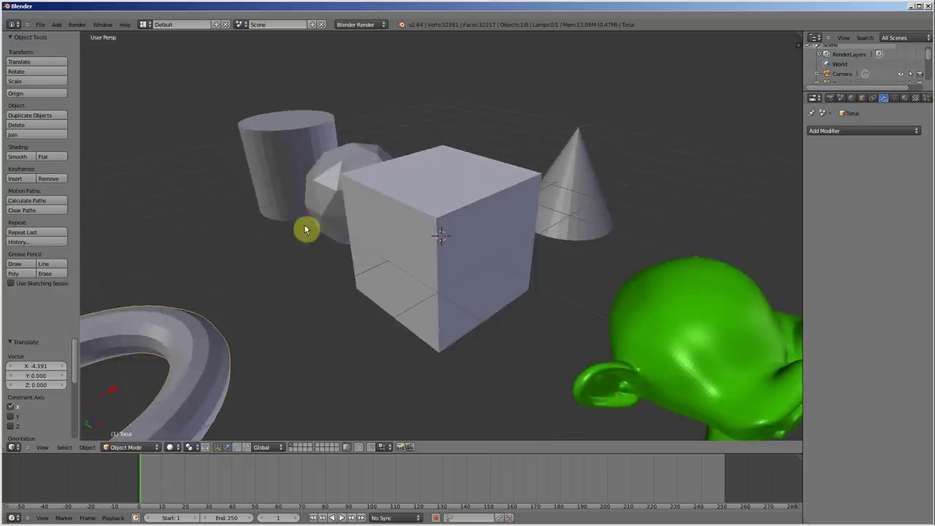
scroll(296, 248, down, 5)
middle_drag(286, 271, 428, 309)
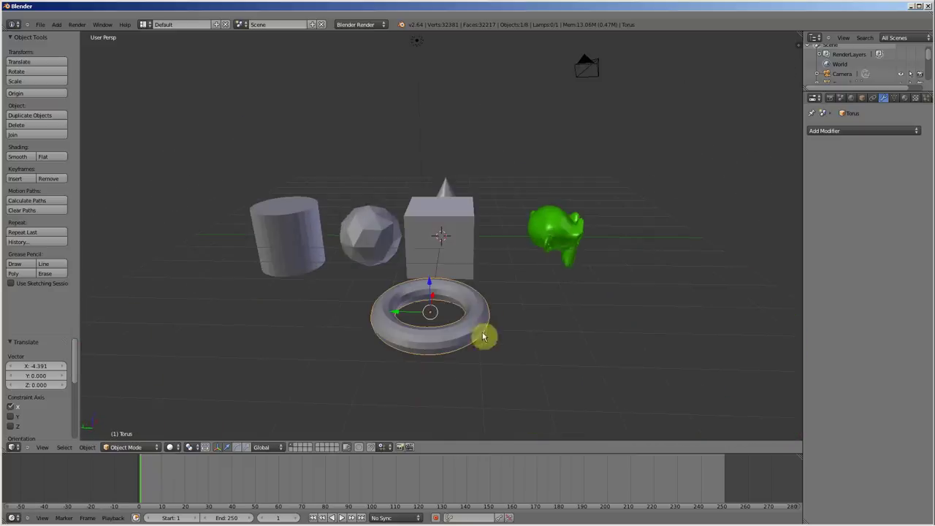
Scale the torus uniformly to 1.549.
key(s)
click(533, 378)
scroll(532, 281, down, 2)
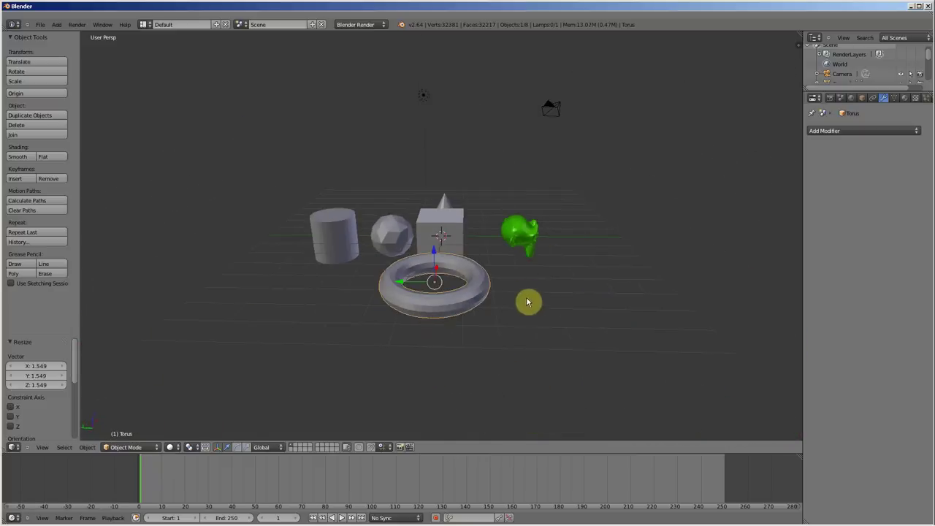
key(shift+a)
key(Escape)
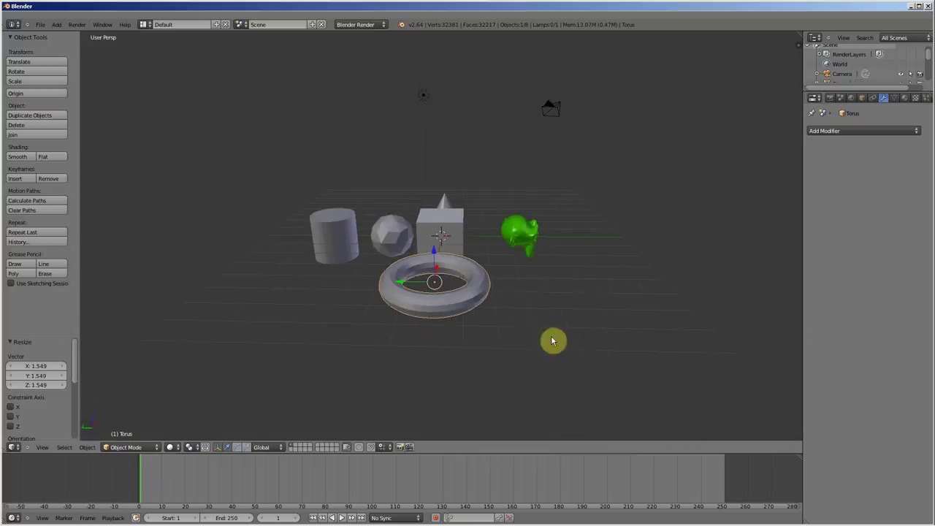
Add a Grid and move it -7.086 along Y in front of the scene.
key(shift+a)
mouse_move(568, 332)
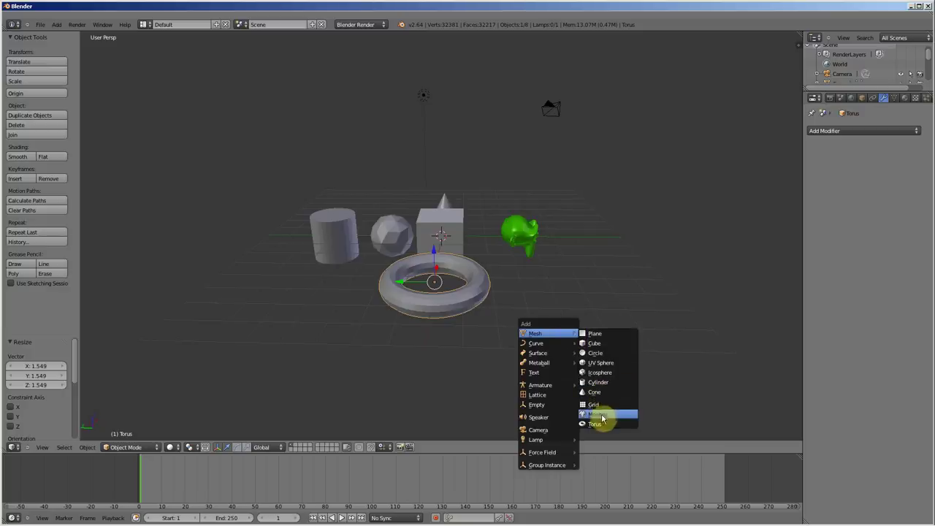
click(603, 405)
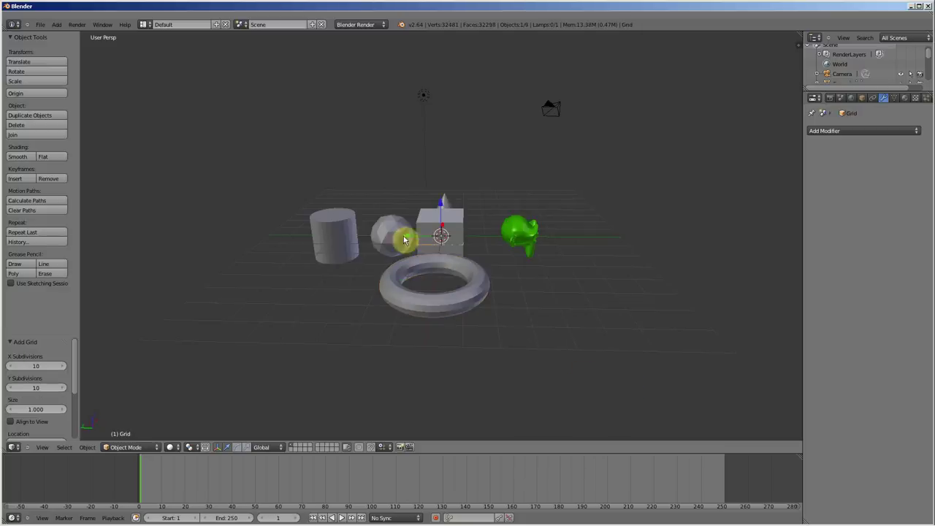
key(g)
key(y)
click(630, 248)
middle_drag(630, 248, 524, 263)
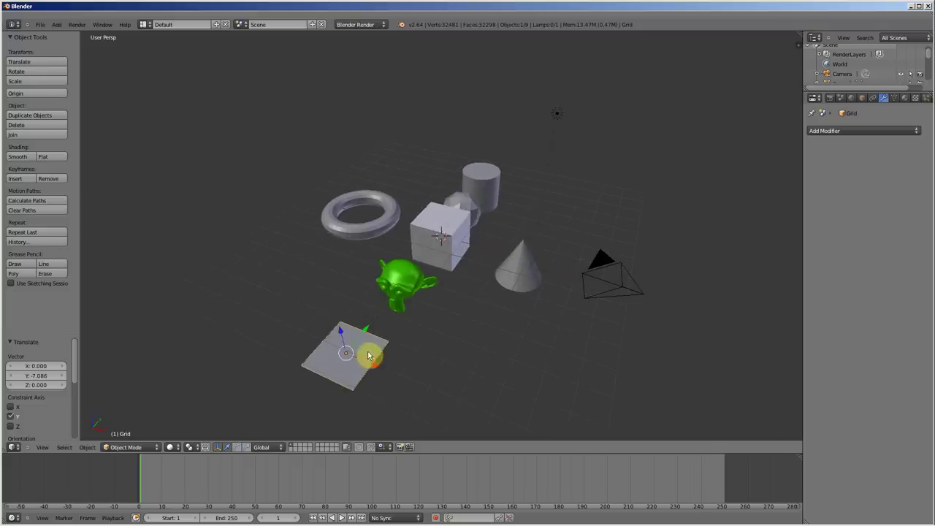
Add a Plane and place it beside the grid, shifted 3.162 along X.
key(shift+a)
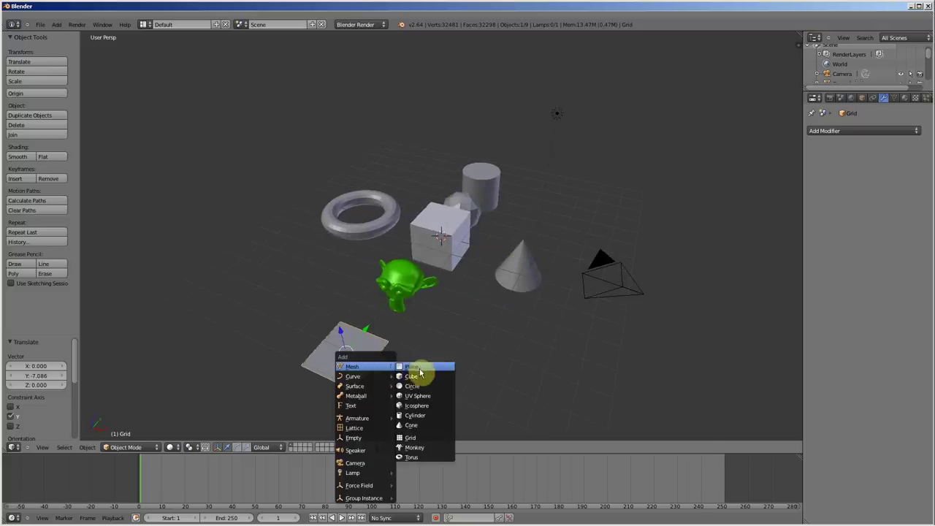
click(420, 367)
key(g)
key(y)
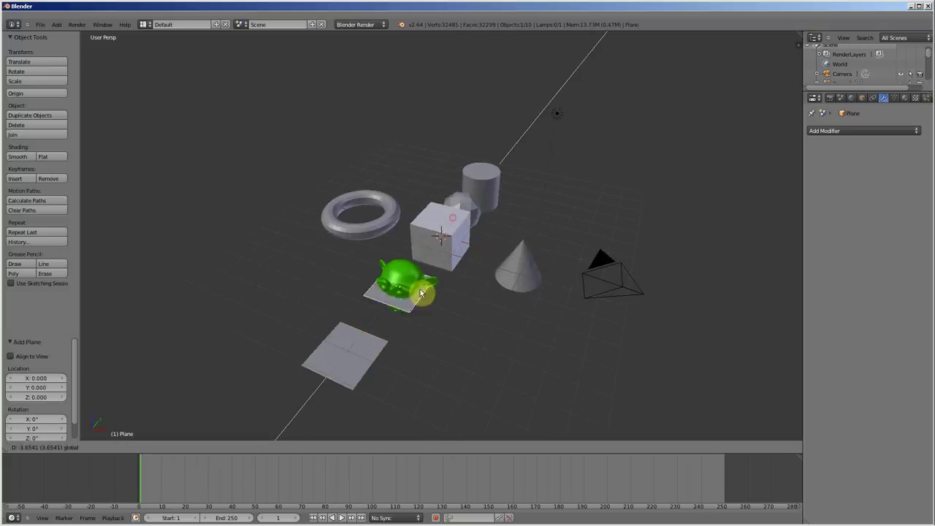
click(387, 387)
key(shift+d)
key(x)
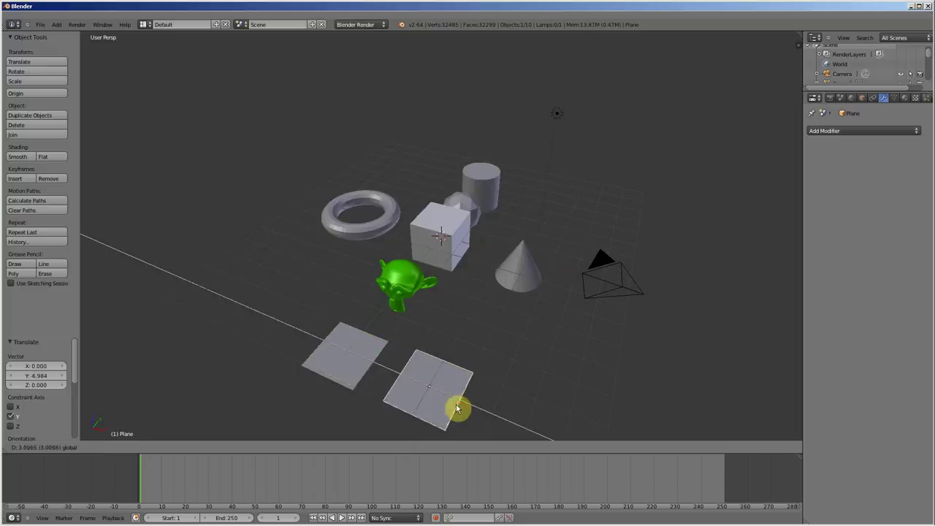
click(460, 409)
middle_drag(403, 385, 421, 365)
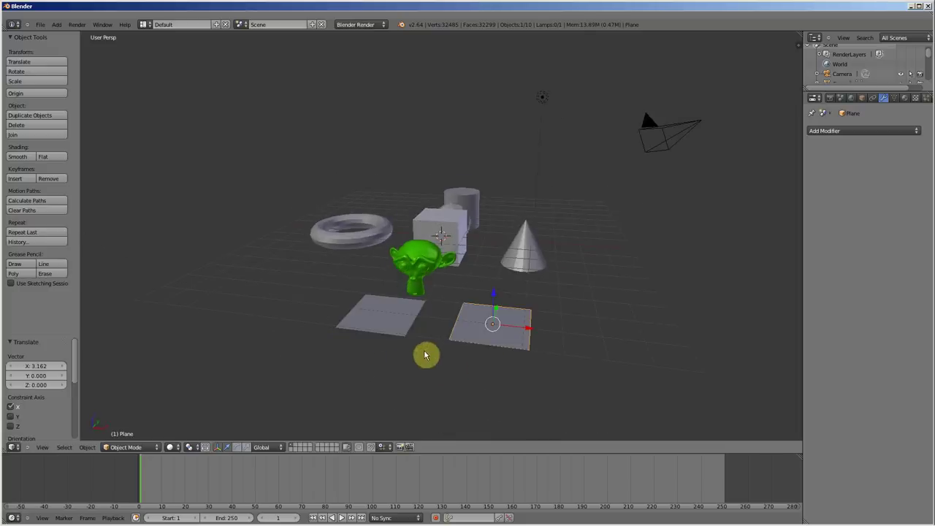
Select the grid, then the plane, then the grid again, dismissing the Add list each time.
right_click(385, 316)
key(shift+a)
mouse_move(432, 331)
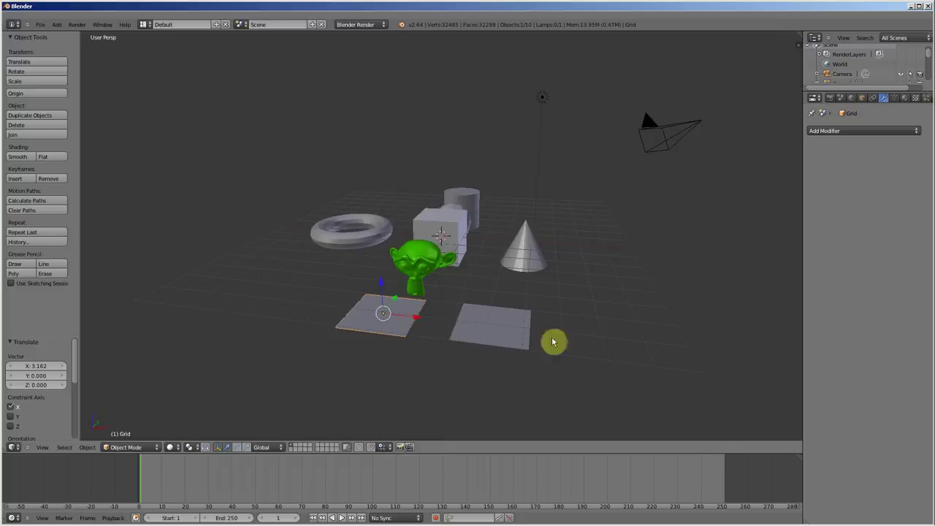
right_click(511, 329)
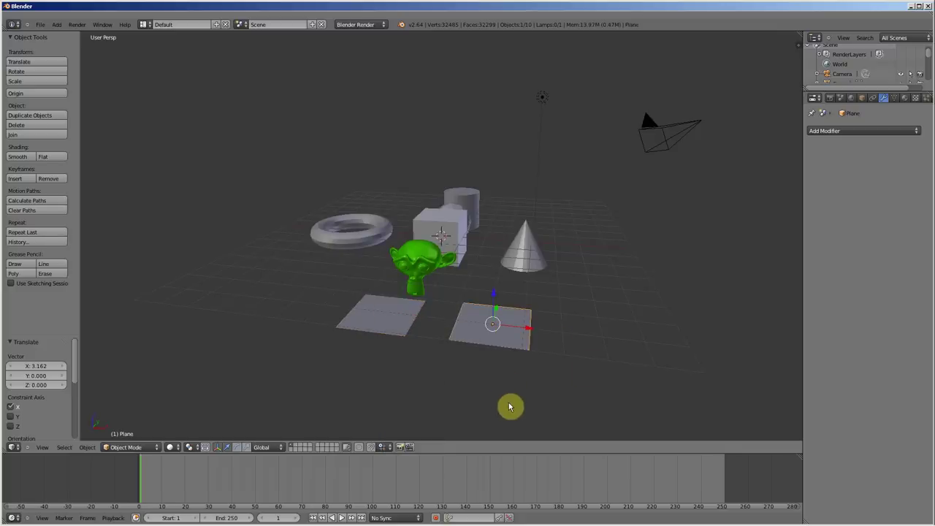
key(shift+a)
mouse_move(509, 382)
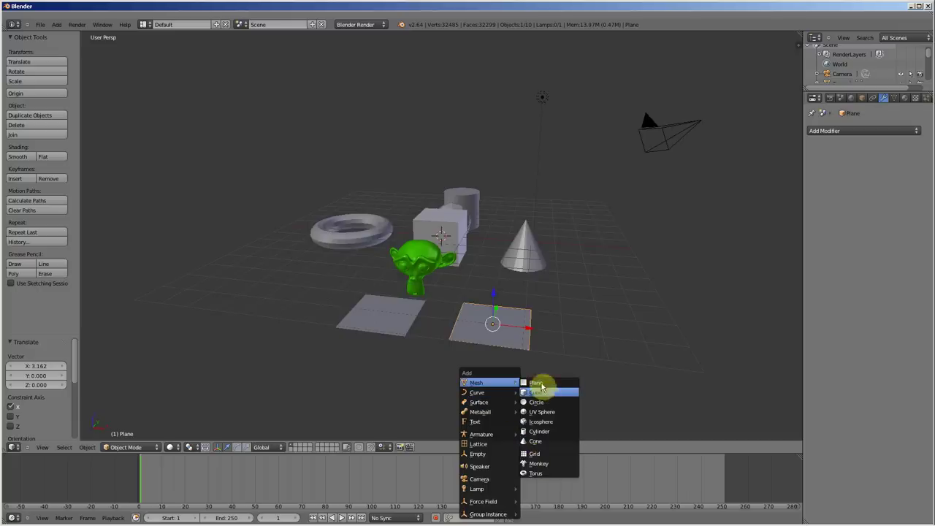
right_click(394, 315)
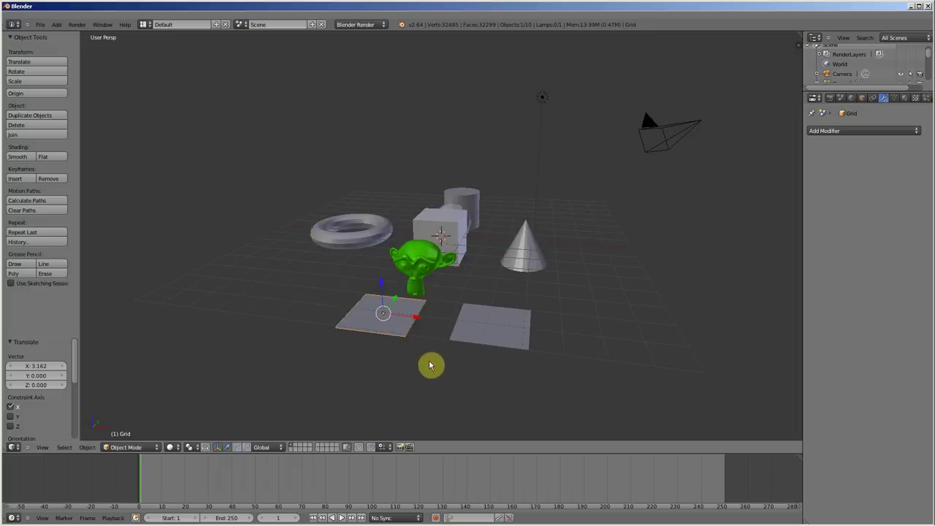
Toggle the grid's Edit Mode, then view the plane's four-vertex face in Edit Mode.
key(Tab)
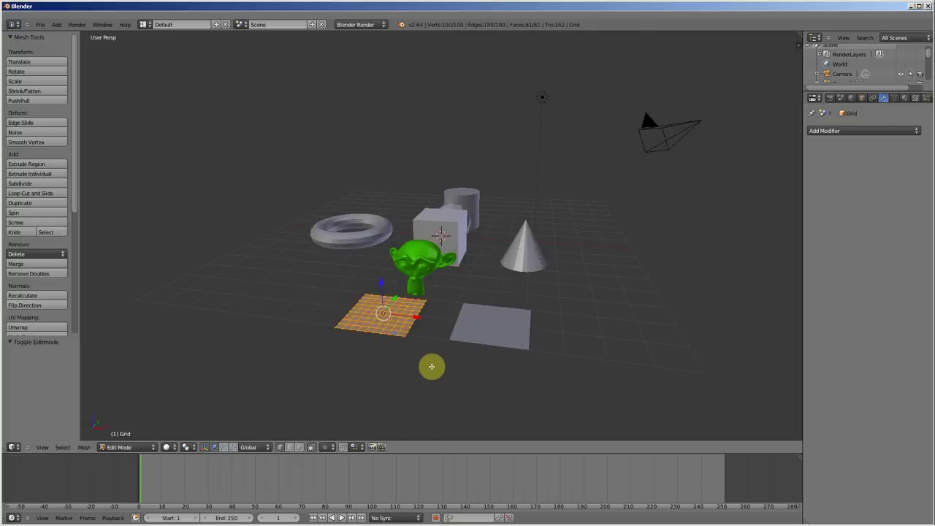
key(Tab)
key(Tab)
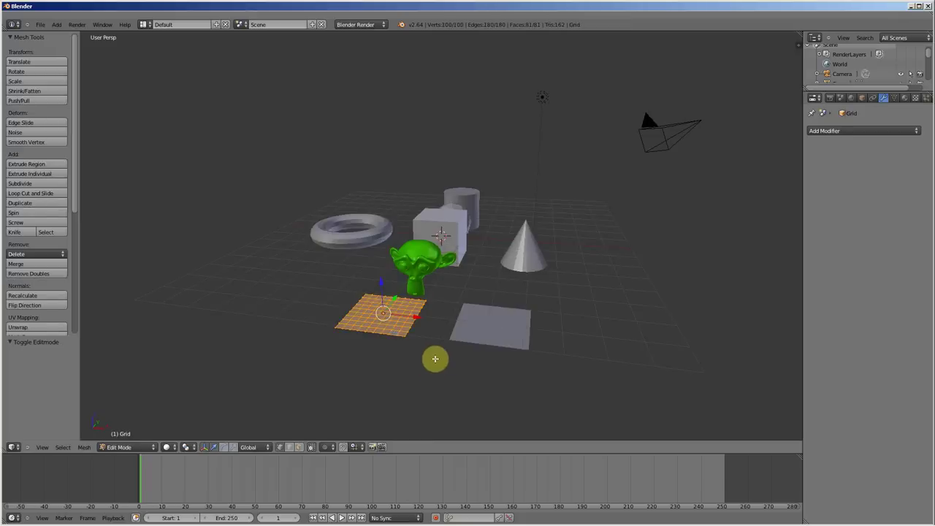
key(Tab)
right_click(487, 330)
key(Tab)
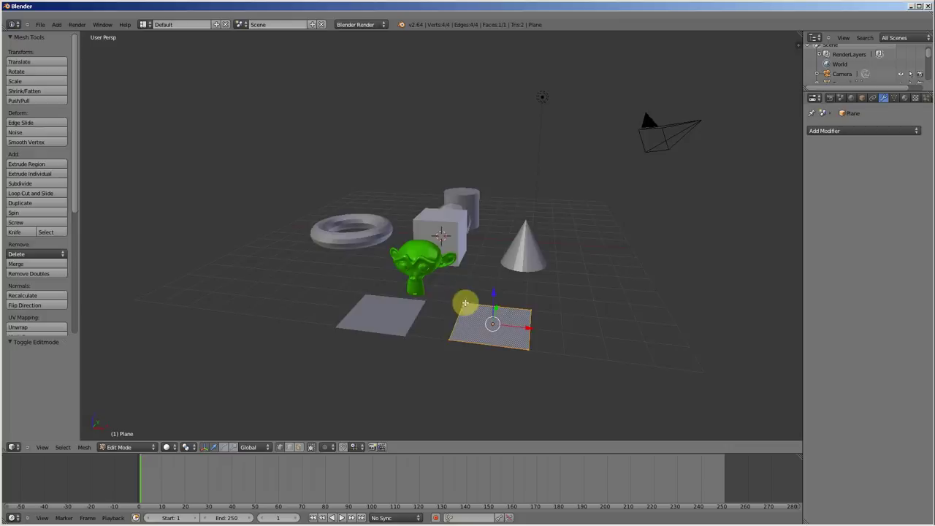
middle_drag(538, 323, 545, 338)
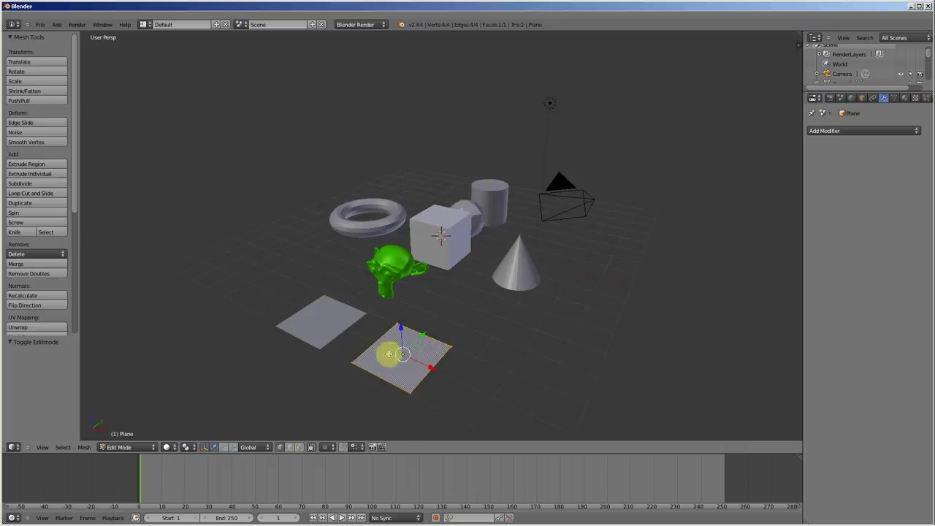
key(Tab)
Select the grid and enter Edit Mode to show its 100 vertices and 81 faces.
right_click(324, 329)
key(Tab)
middle_drag(317, 330, 355, 355)
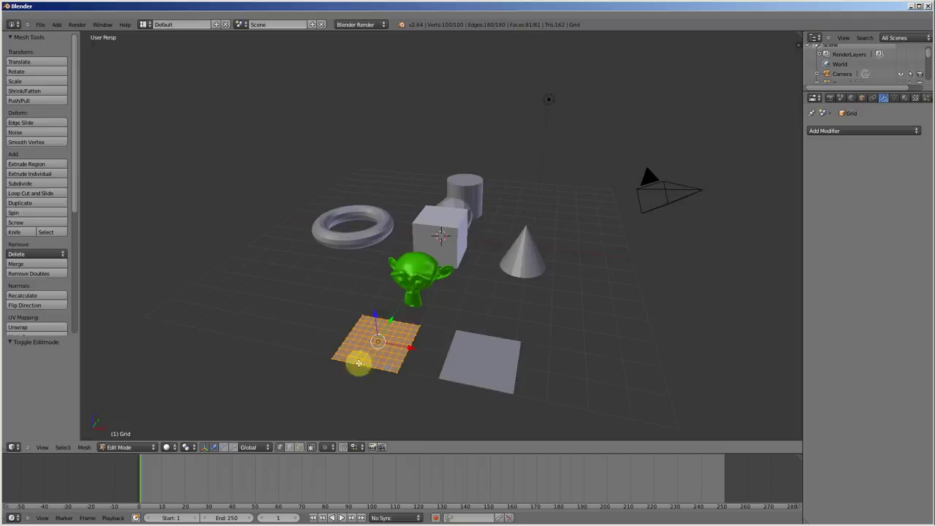
key(Tab)
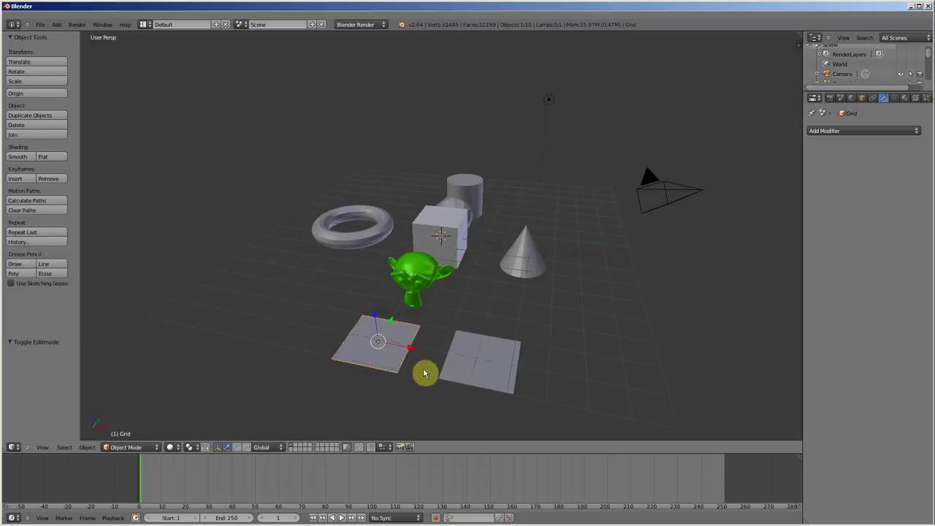
right_click(496, 363)
right_click(488, 369)
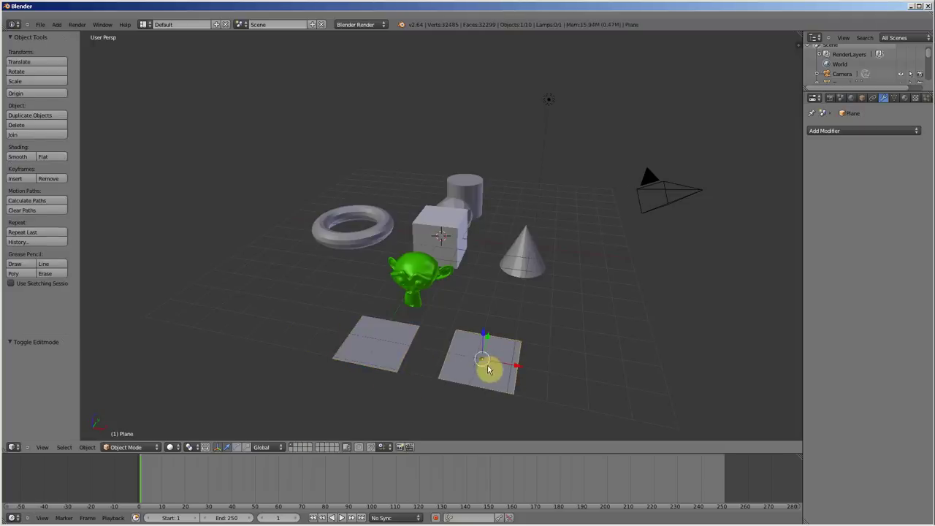
right_click(385, 353)
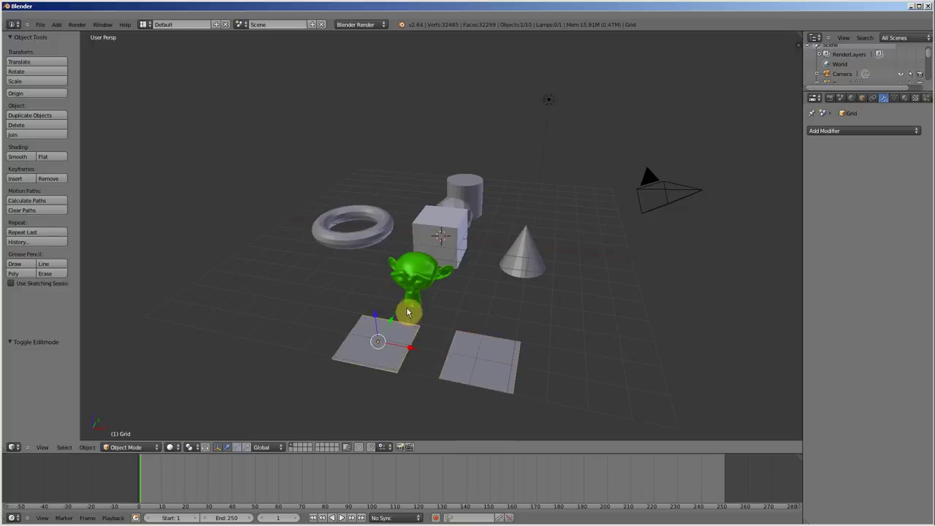
middle_drag(346, 274, 422, 260)
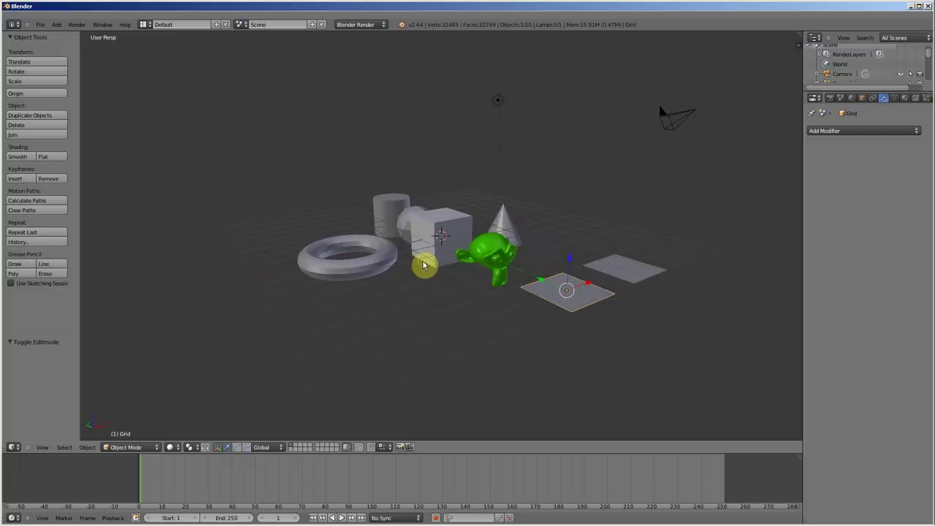